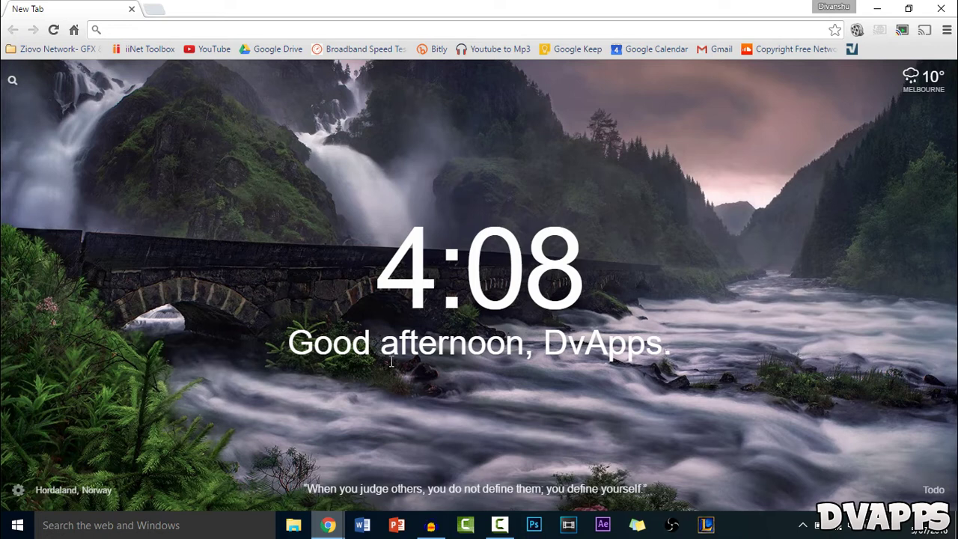
# - Download the free Windows client from plays.tv and run playstv_installer.exe
pyautogui.click(480, 32)
pyautogui.write('plays.t')
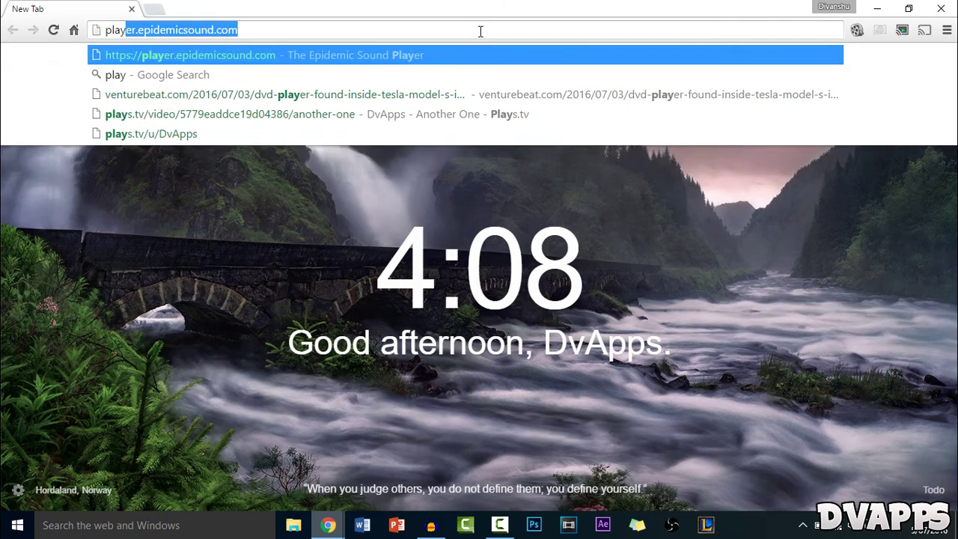
pyautogui.write('v')
pyautogui.press('Return')
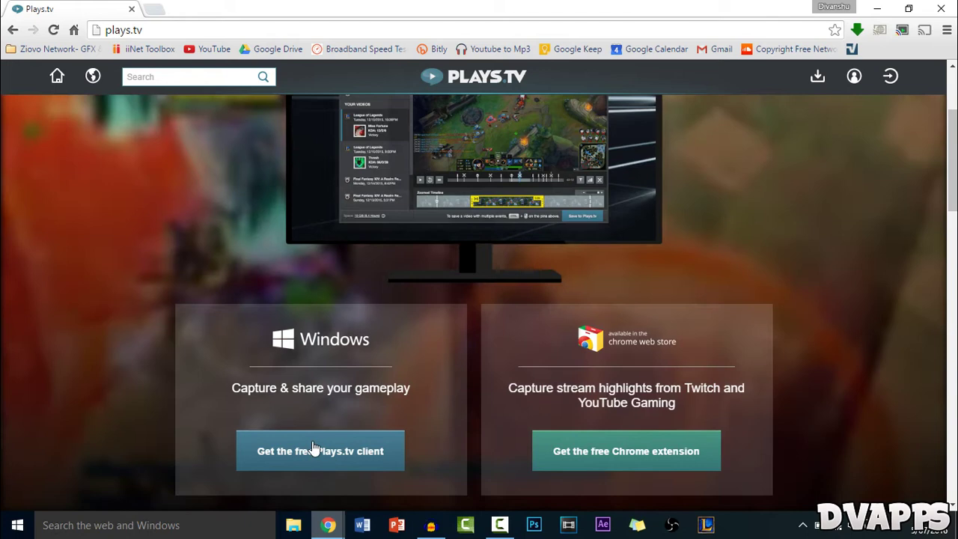
pyautogui.click(316, 449)
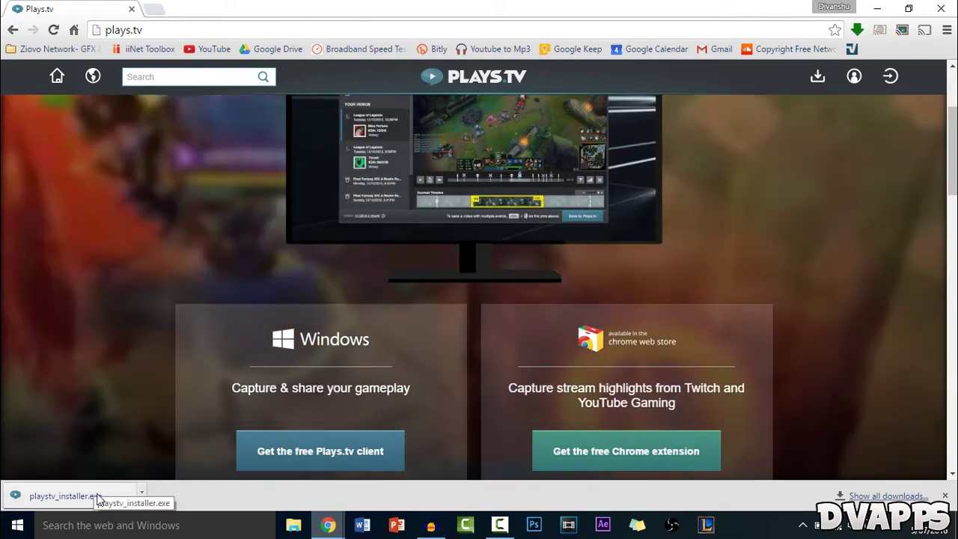
pyautogui.click(94, 496)
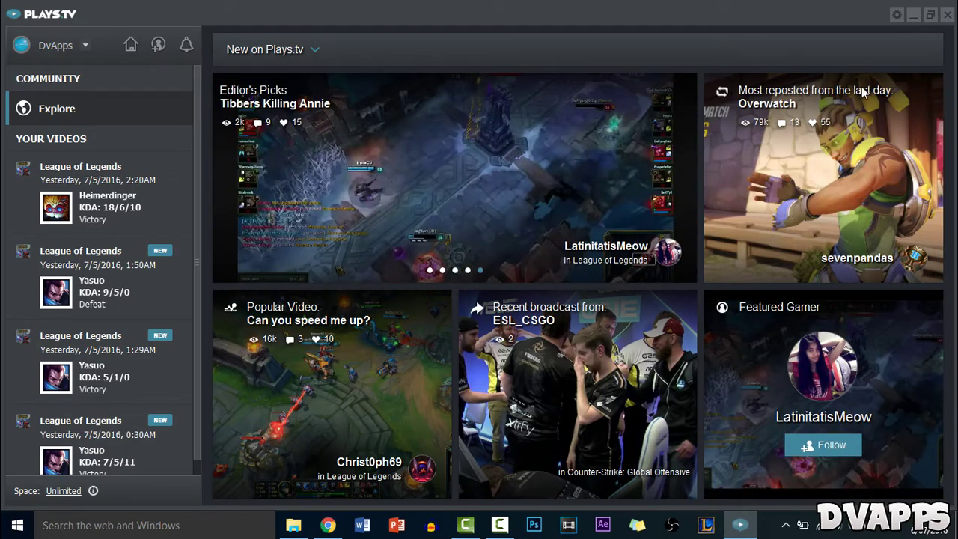
# - Open the client settings and set gameplay recording to Automatic with auto-manage space turned off
pyautogui.click(896, 15)
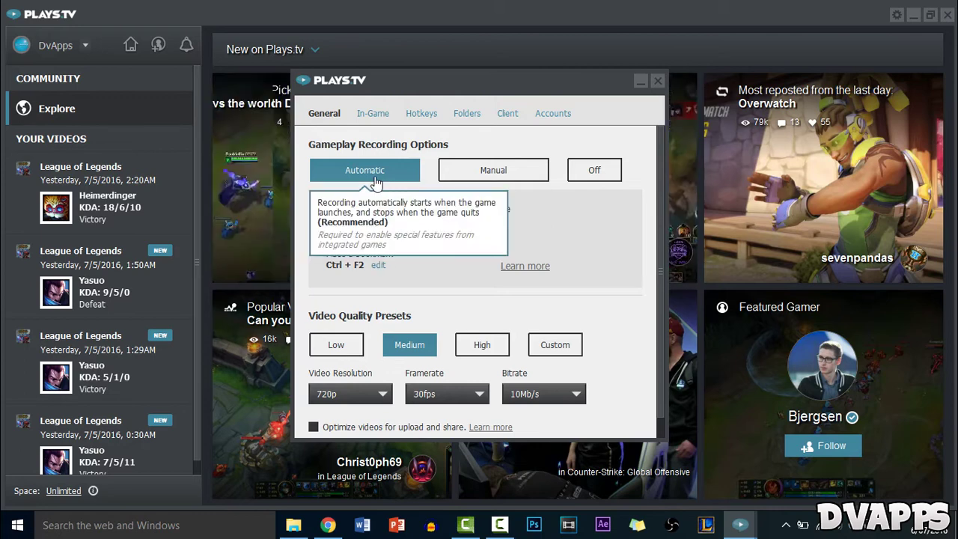
pyautogui.click(479, 172)
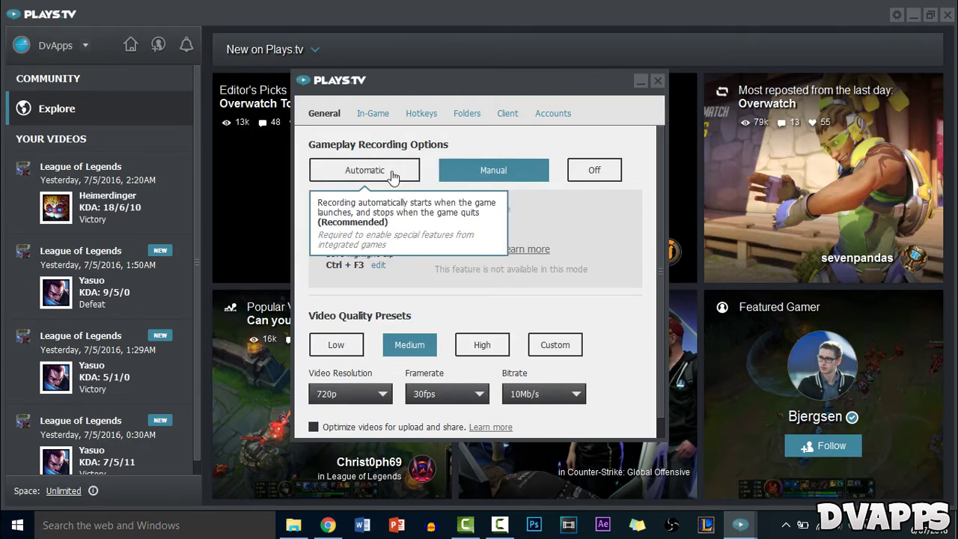
pyautogui.click(394, 176)
pyautogui.click(424, 209)
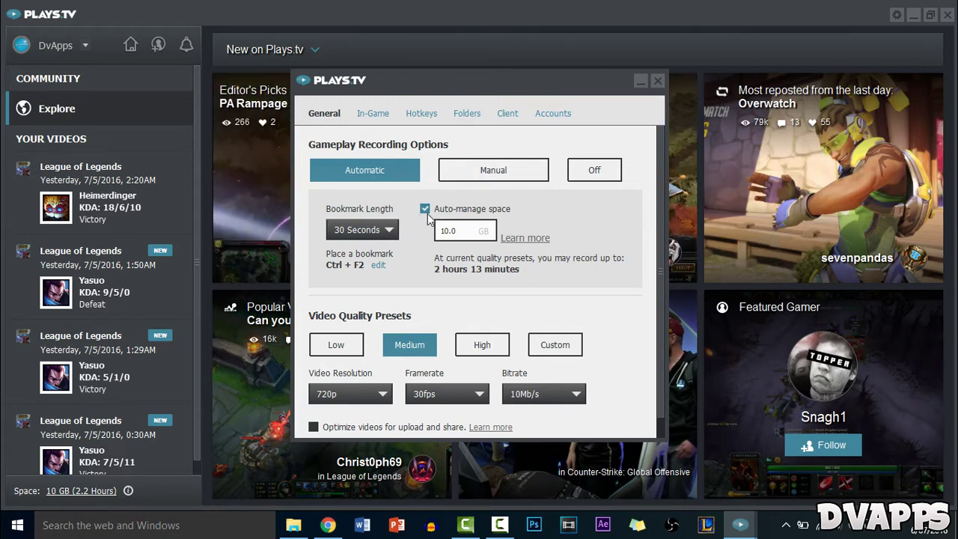
pyautogui.click(425, 211)
# - Try the Low, Medium, High and Custom video quality presets and return to Medium
pyautogui.scroll(-1, 424, 243)
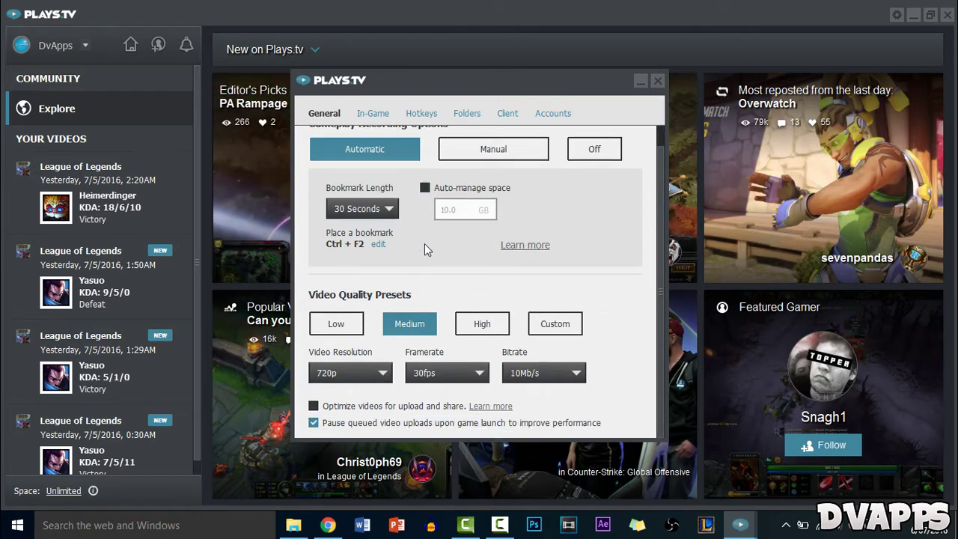
pyautogui.click(349, 331)
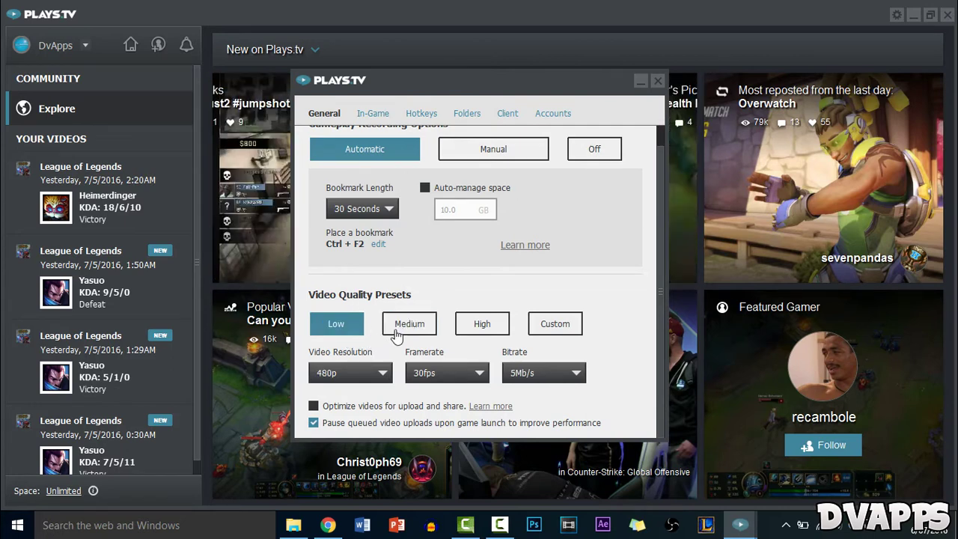
pyautogui.click(397, 333)
pyautogui.click(481, 329)
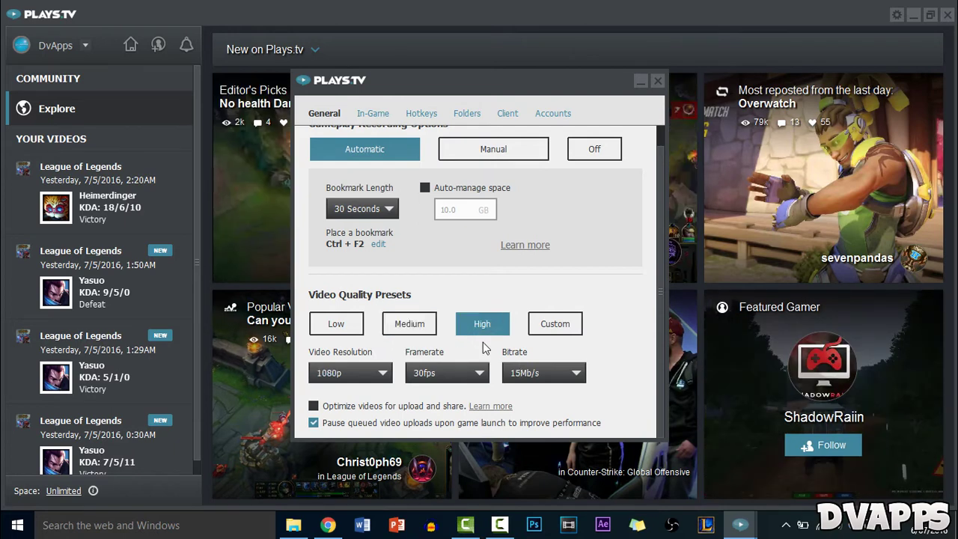
pyautogui.click(534, 332)
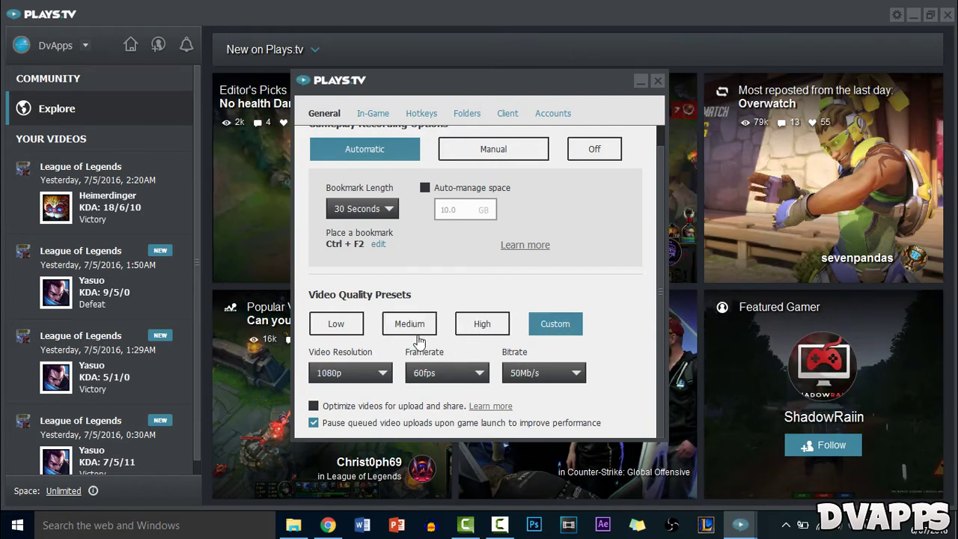
pyautogui.click(417, 330)
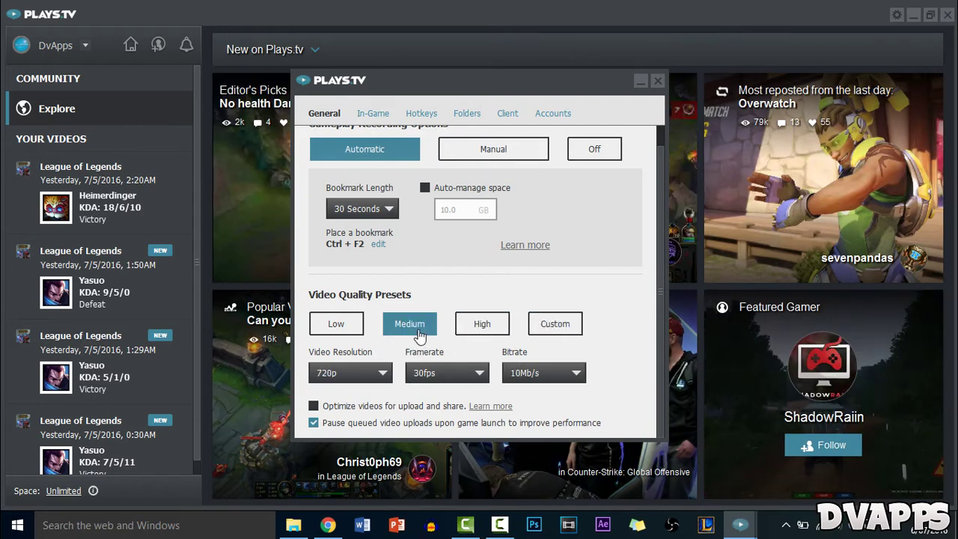
# - Review the video resolution, framerate and bitrate choices, selecting 30fps, and view the In-Game settings
pyautogui.click(381, 374)
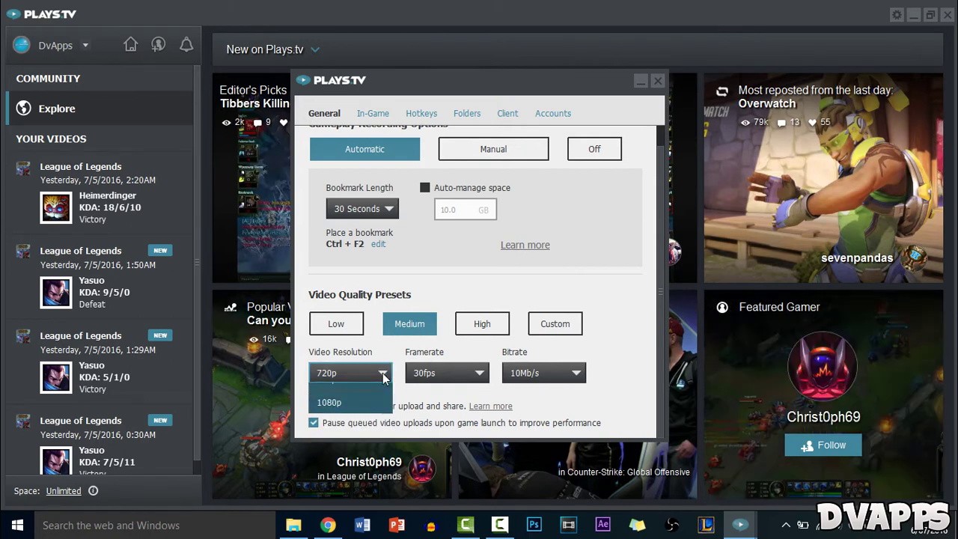
pyautogui.click(383, 376)
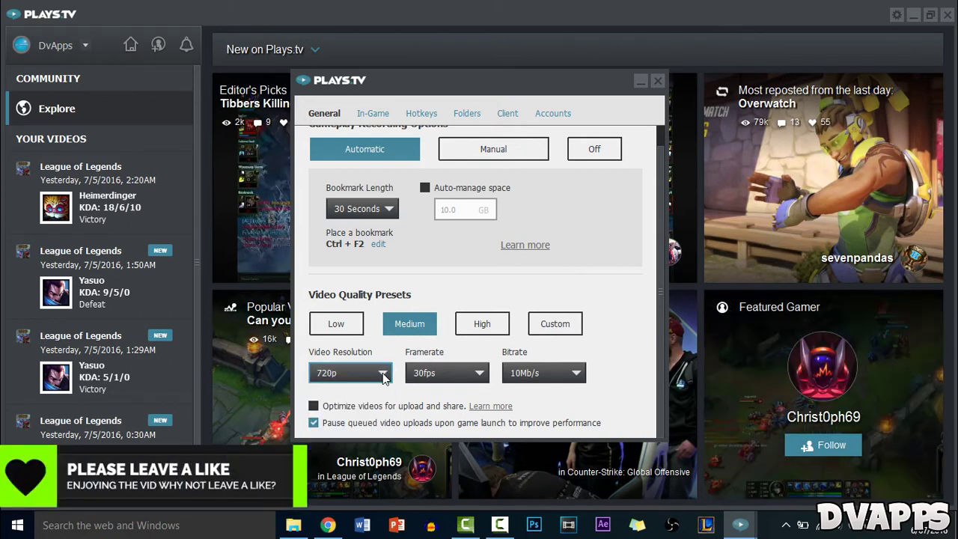
pyautogui.click(431, 376)
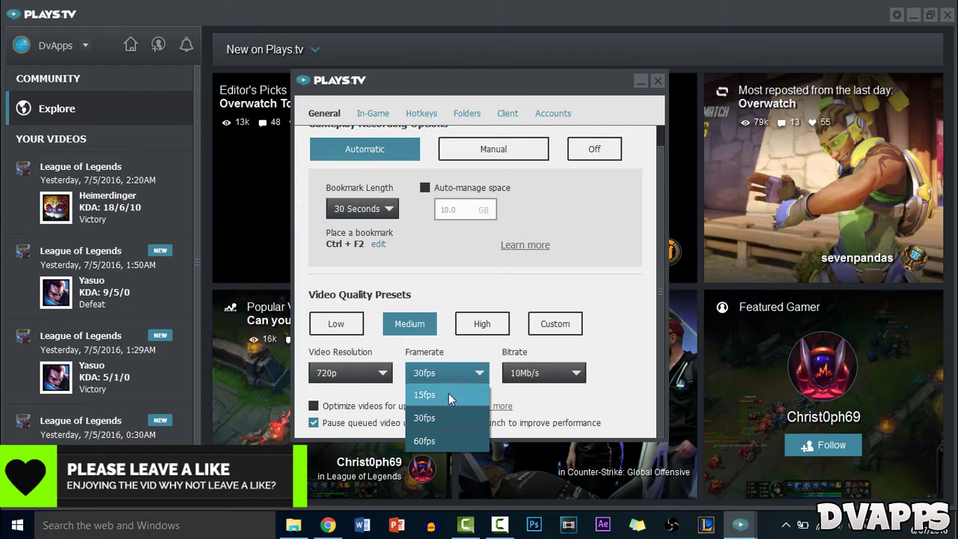
pyautogui.click(451, 417)
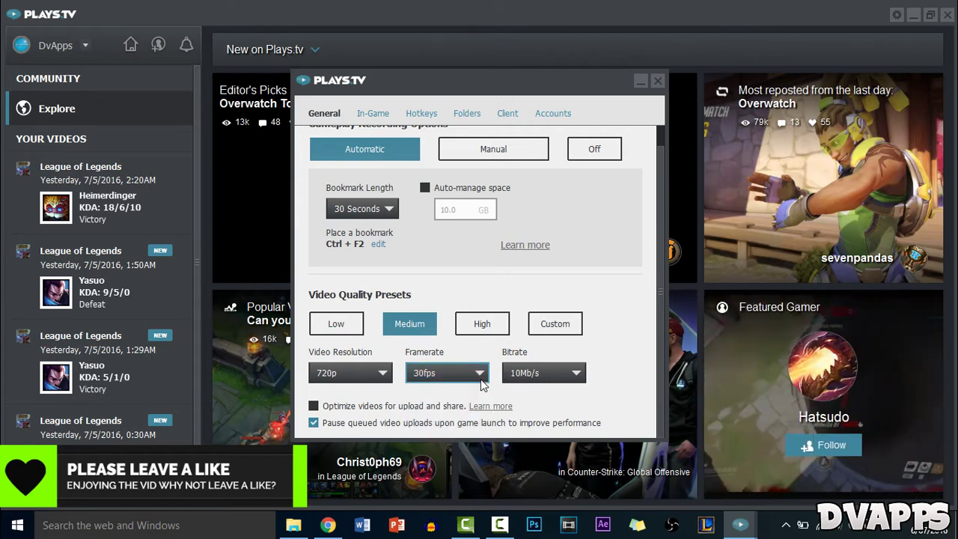
pyautogui.click(539, 373)
pyautogui.click(619, 328)
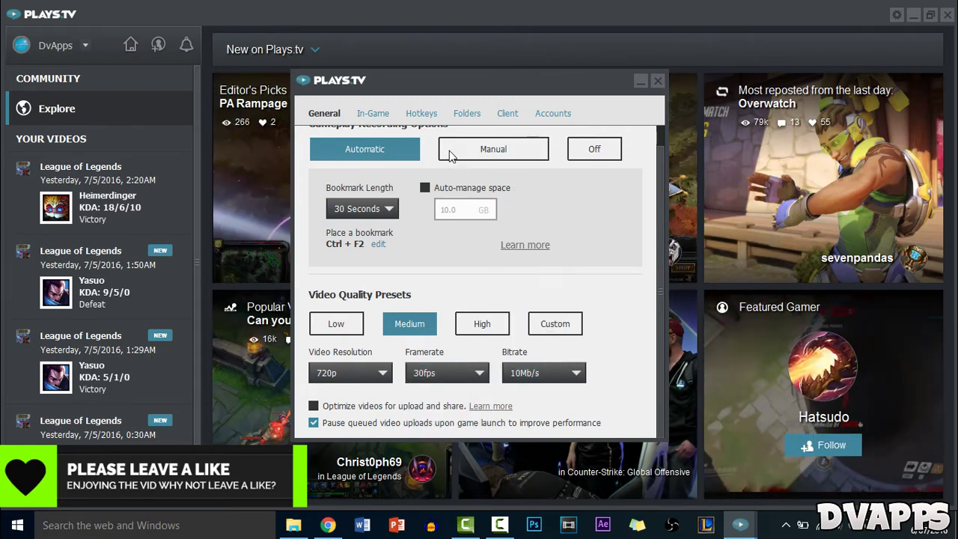
pyautogui.click(380, 114)
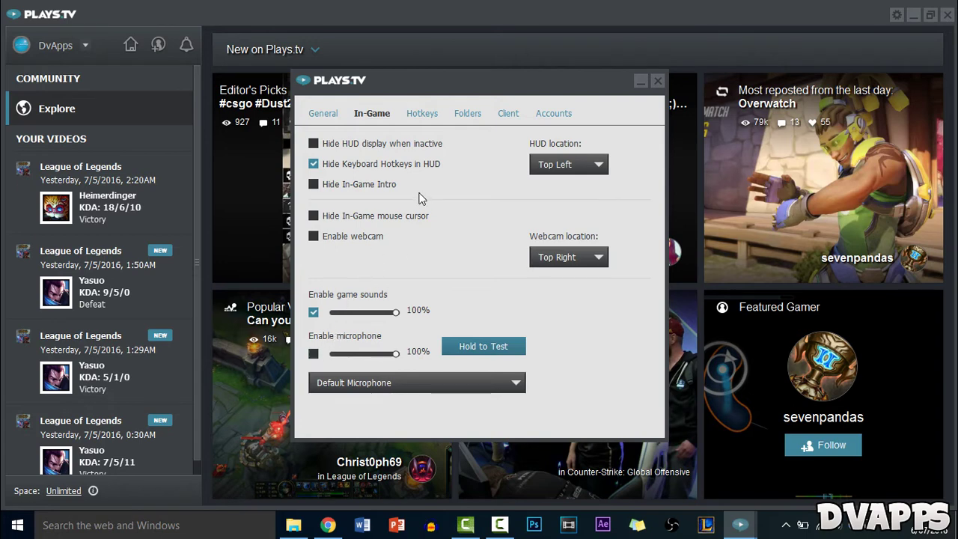
# - Set the game video recordings directory to the PlaysTV folder inside Desktop\YouTube and close the settings
pyautogui.click(475, 123)
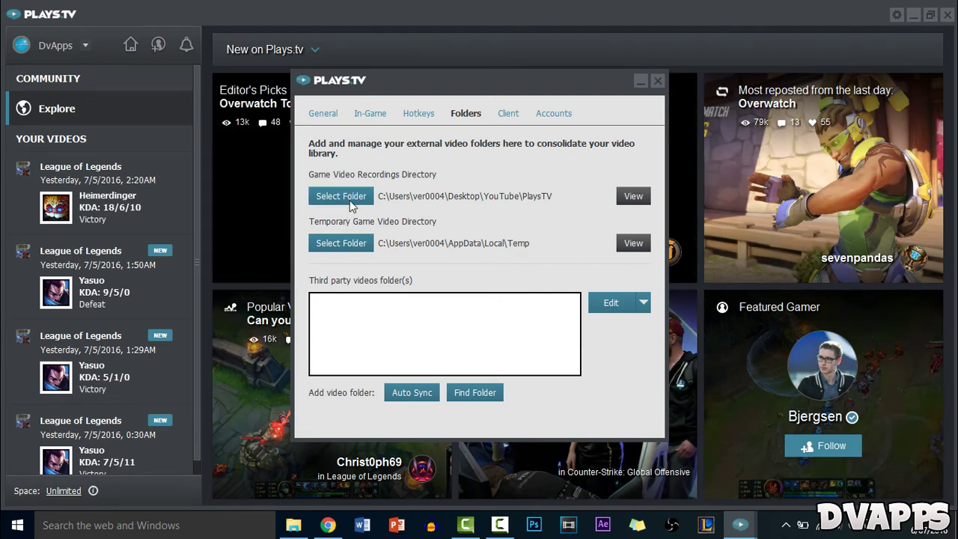
pyautogui.click(350, 204)
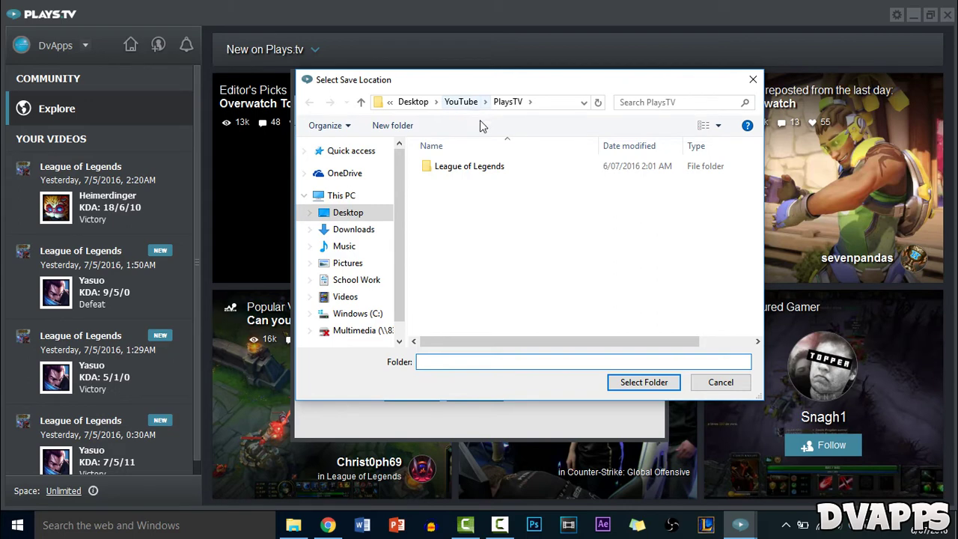
pyautogui.click(461, 102)
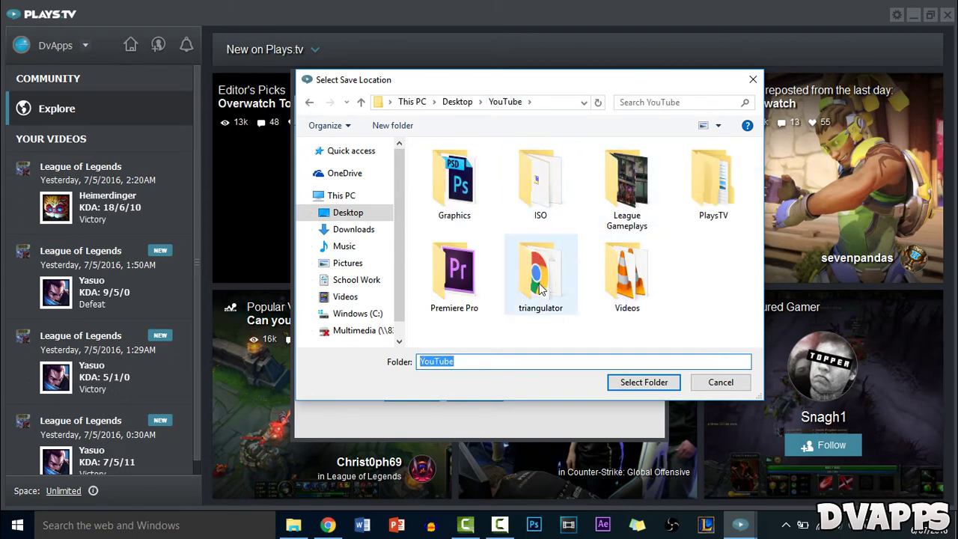
pyautogui.click(713, 183)
pyautogui.click(644, 381)
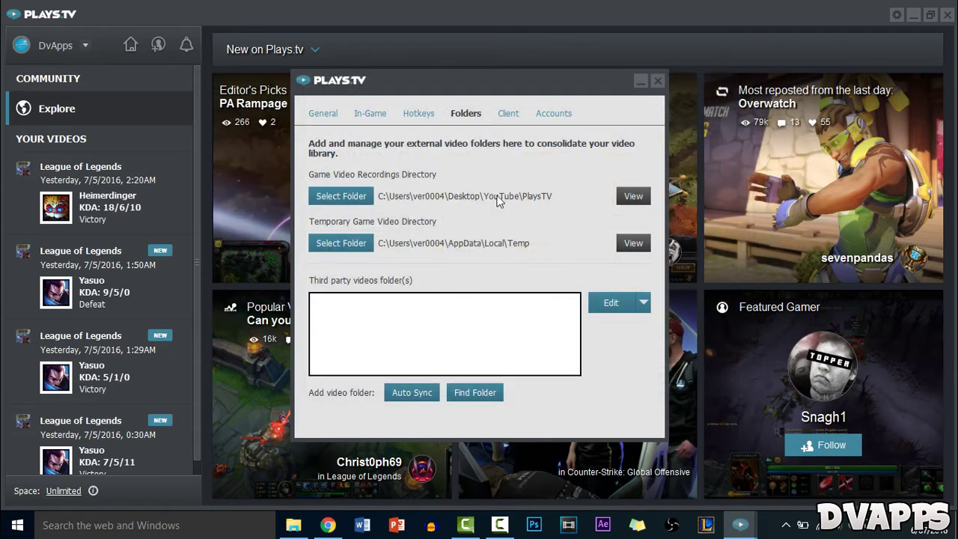
pyautogui.press('Escape')
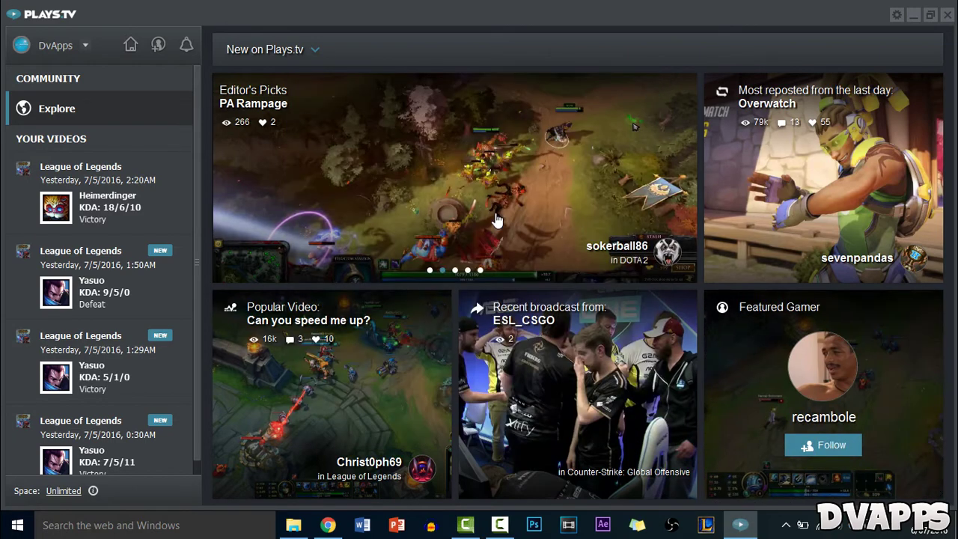
# - Open the Heimerdinger League of Legends session and preview moments in its highlighted clip and at another event pin
pyautogui.click(138, 201)
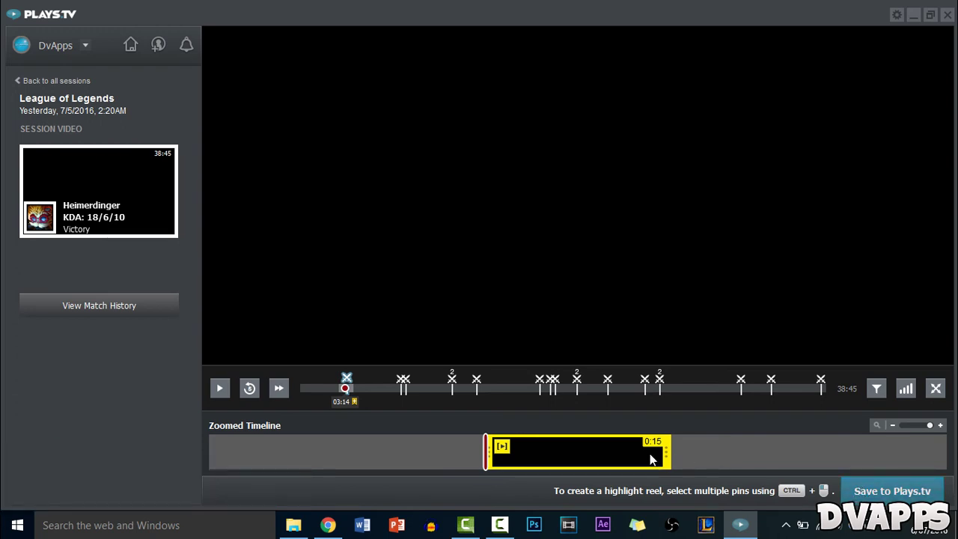
pyautogui.click(594, 453)
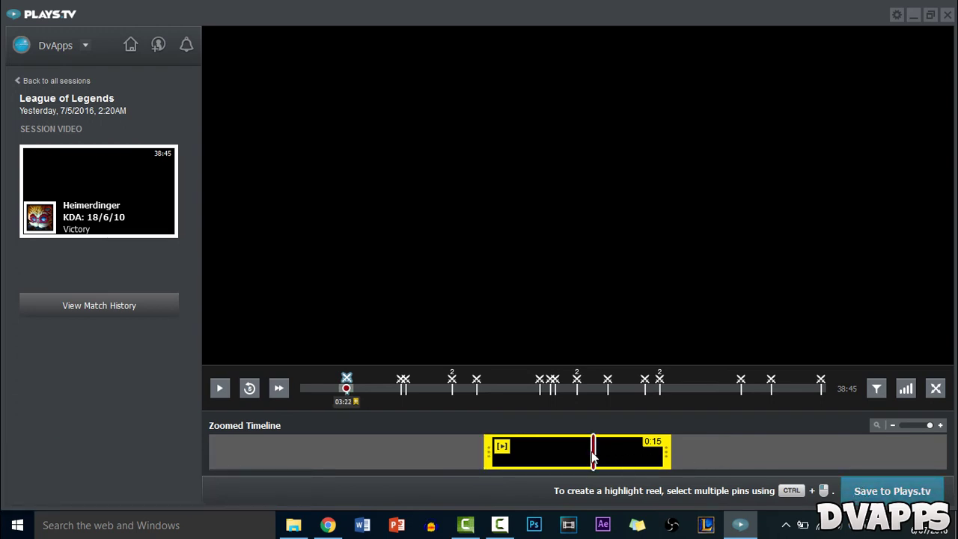
pyautogui.click(575, 377)
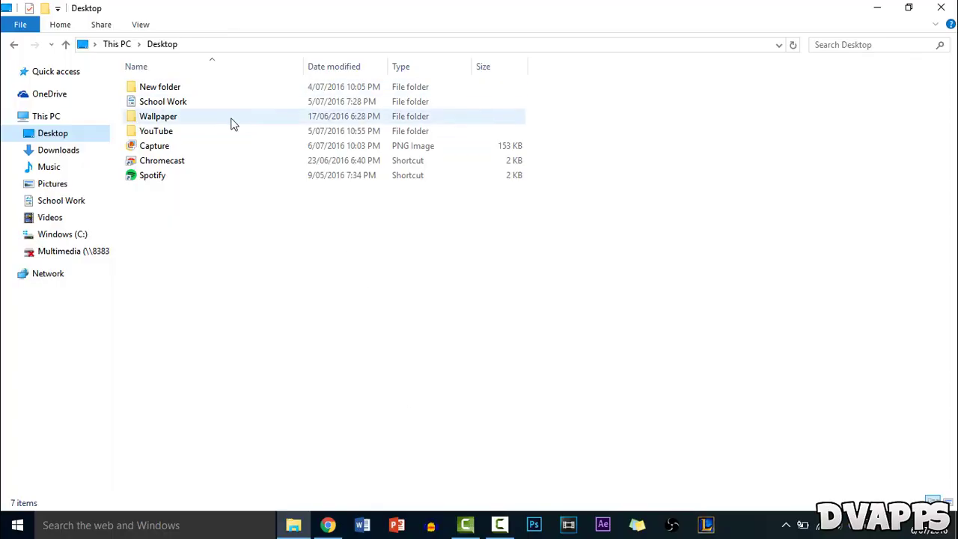
# - In File Explorer, open YouTube\PlaysTV\League of Legends from the Desktop and select the 2016_07_05_01_50_25-ses video
pyautogui.doubleClick(214, 132)
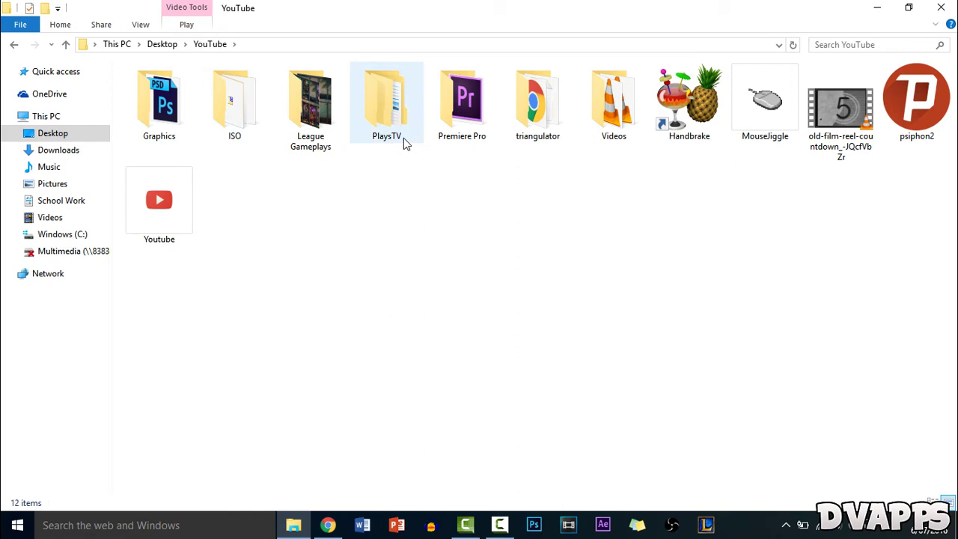
pyautogui.doubleClick(404, 138)
pyautogui.doubleClick(297, 91)
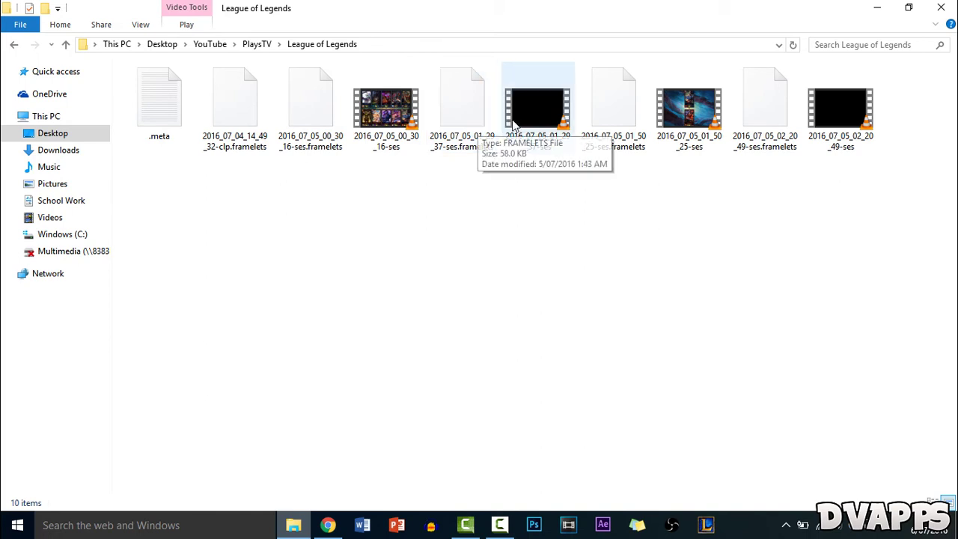
pyautogui.click(673, 116)
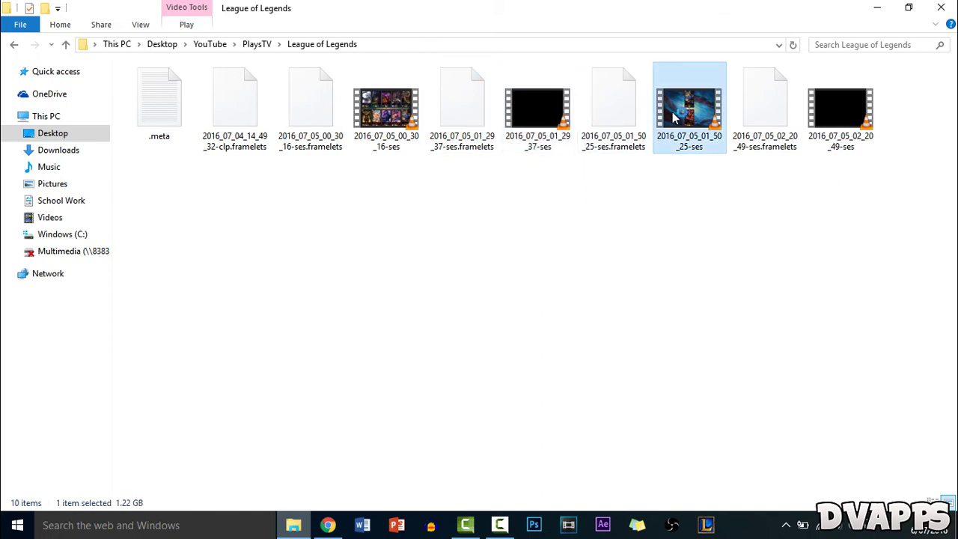